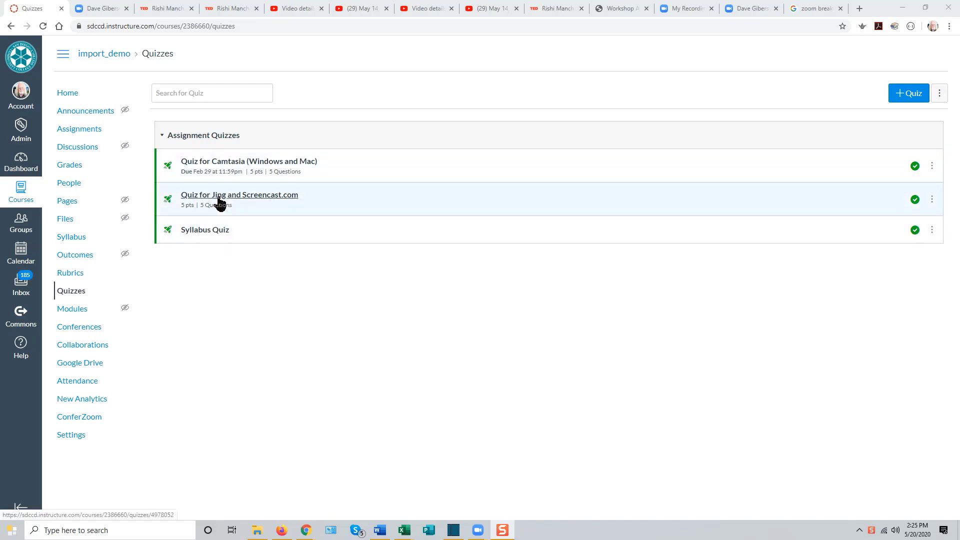
Step: Create a quiz-type content export of the course containing the Camtasia and the Jing and Screencast.com quizzes, leaving out the Syllabus Quiz
{"action": "left_click", "coordinate": [71, 437]}
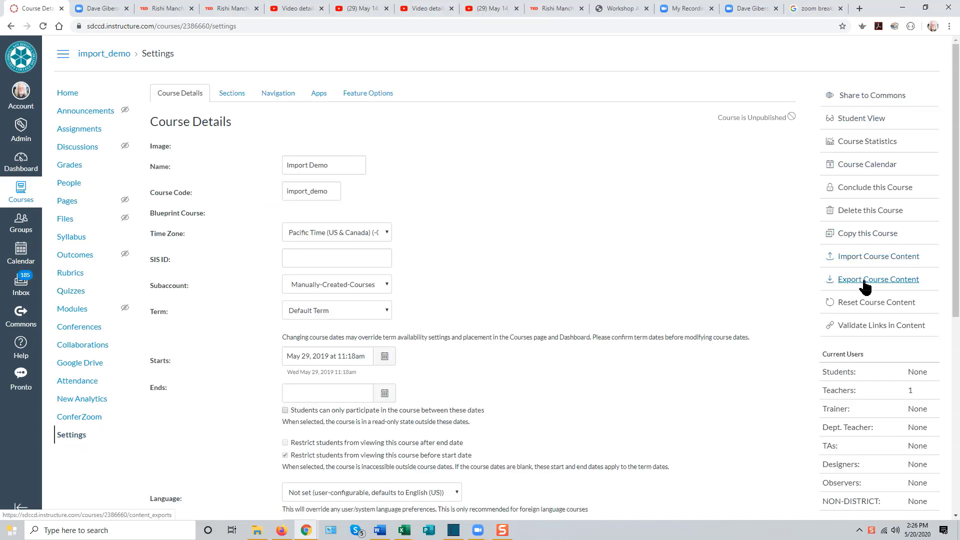
{"action": "left_click", "coordinate": [865, 281]}
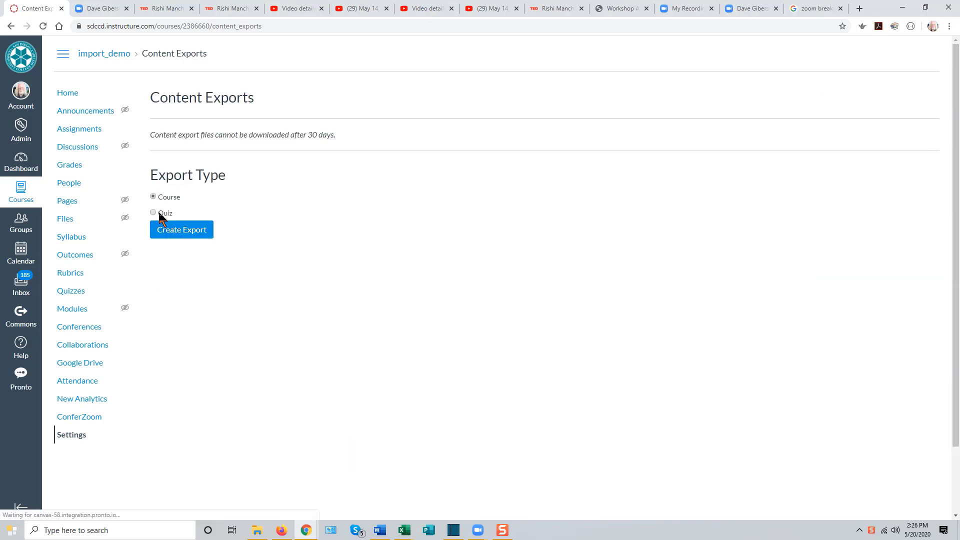
{"action": "left_click", "coordinate": [153, 212]}
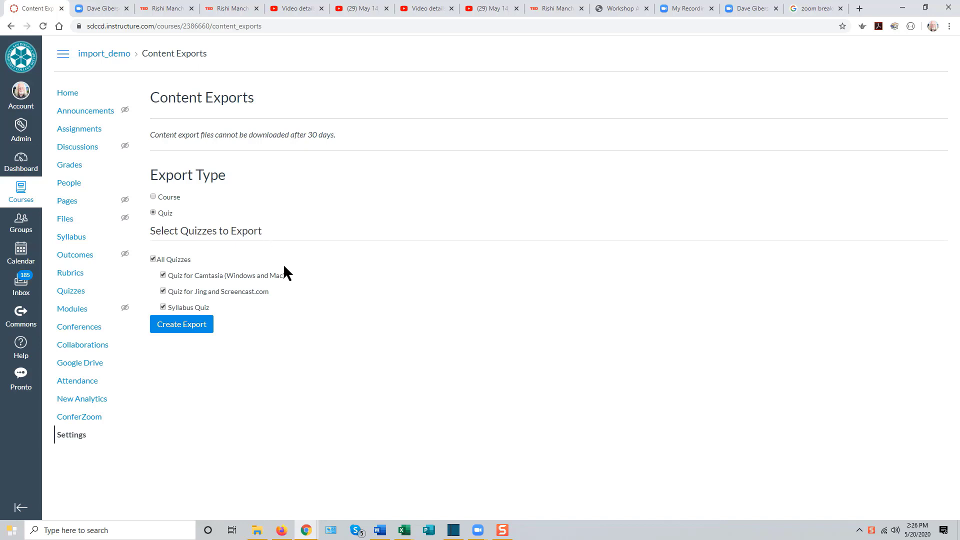
{"action": "left_click", "coordinate": [163, 275]}
{"action": "left_click", "coordinate": [163, 276]}
{"action": "left_click", "coordinate": [163, 307]}
{"action": "left_click", "coordinate": [180, 325]}
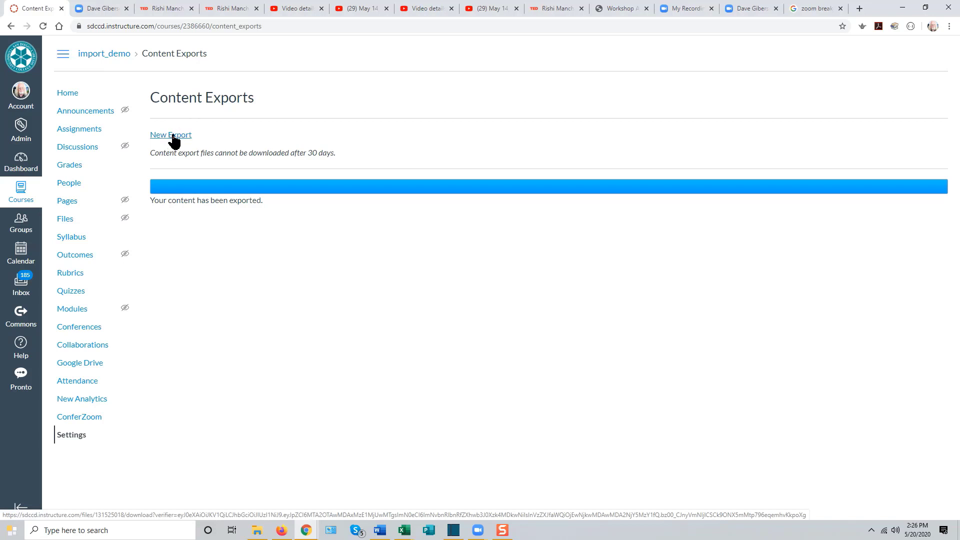
Step: Download the new export as import-demo-quiz-export.zip into the canvas_quiz_exports folder within Downloads
{"action": "left_click", "coordinate": [174, 140]}
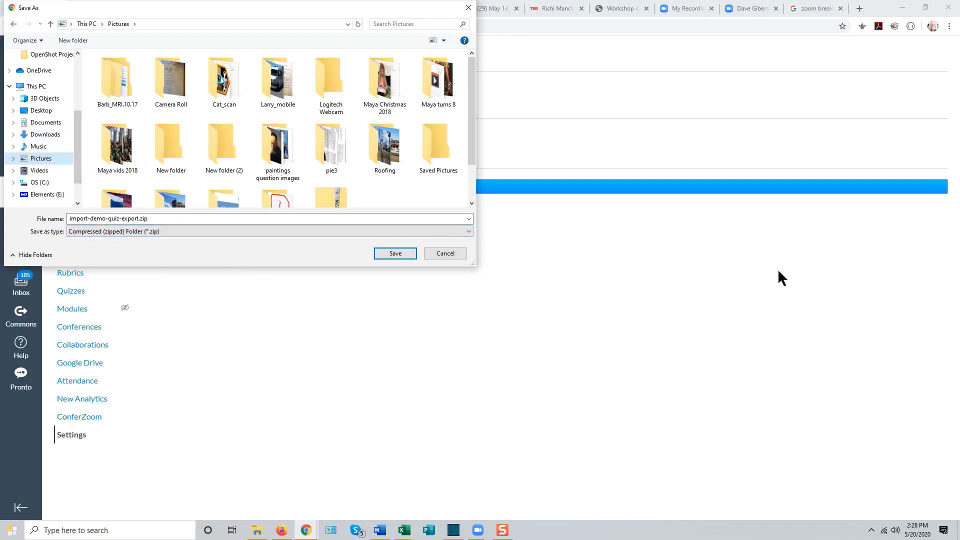
{"action": "left_click", "coordinate": [51, 137]}
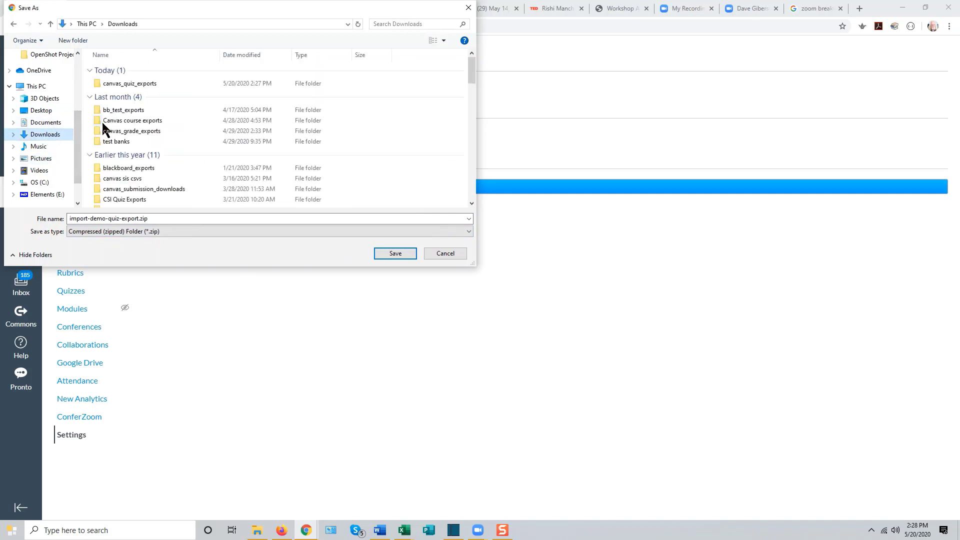
{"action": "left_click", "coordinate": [129, 88]}
{"action": "double_click", "coordinate": [129, 88]}
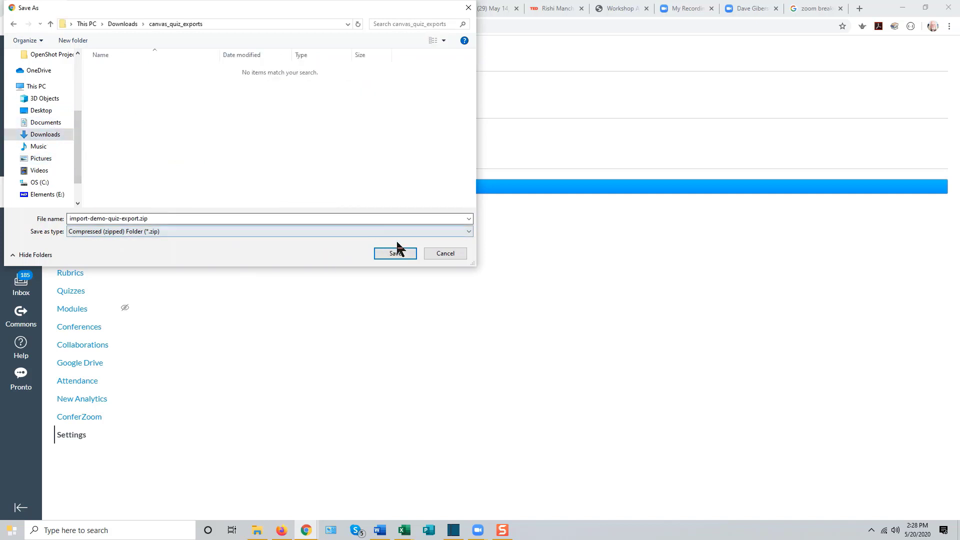
{"action": "left_click", "coordinate": [395, 253]}
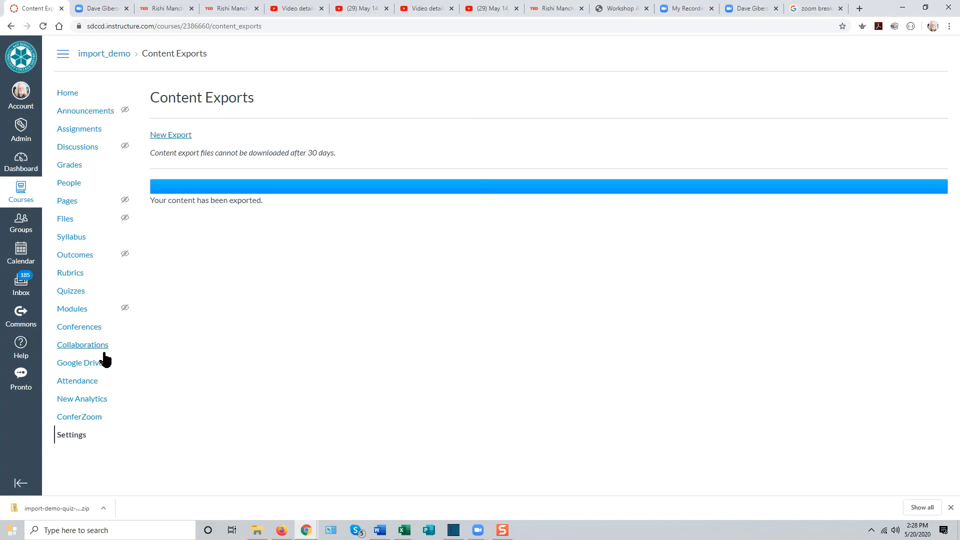
Step: Set up a course content import in the course settings with QTI .zip file as the content type
{"action": "left_click", "coordinate": [72, 435]}
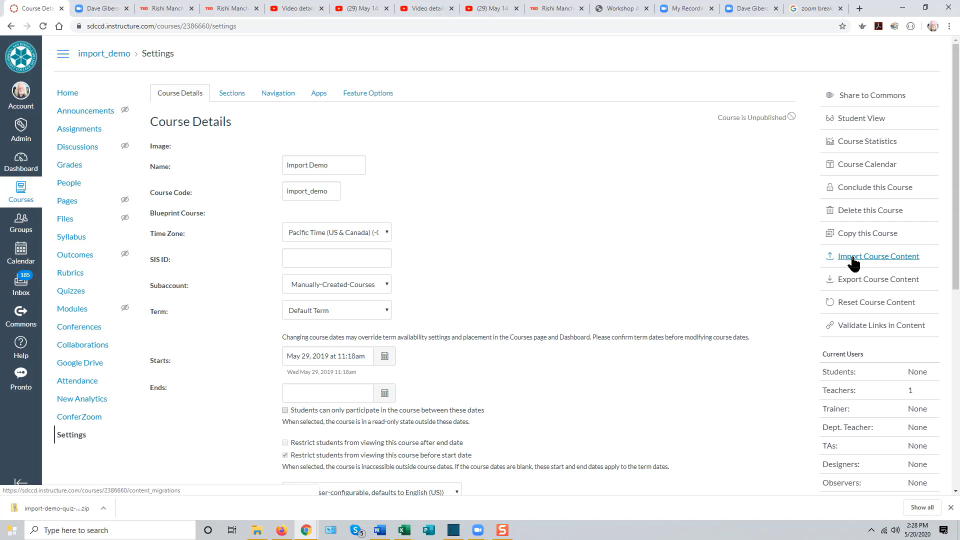
{"action": "left_click", "coordinate": [853, 260]}
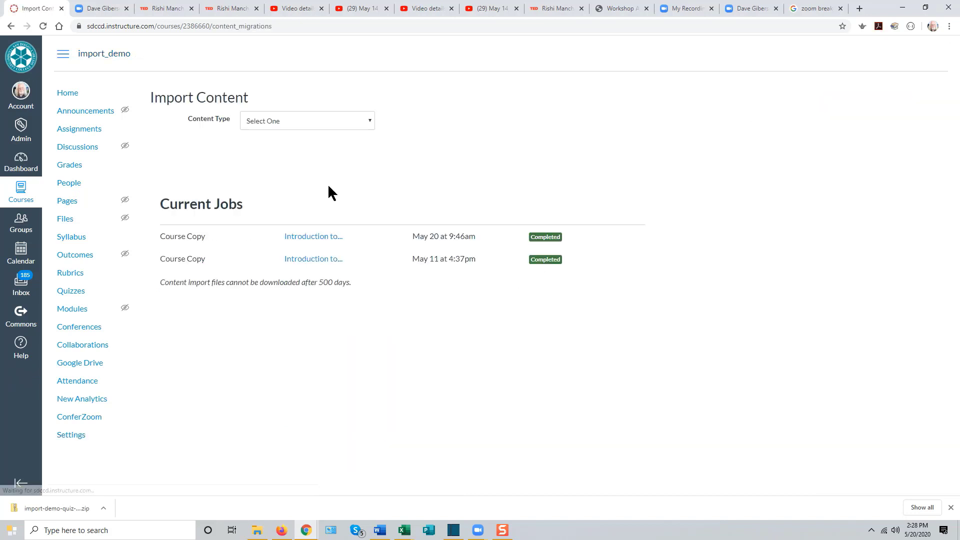
{"action": "left_click", "coordinate": [368, 120]}
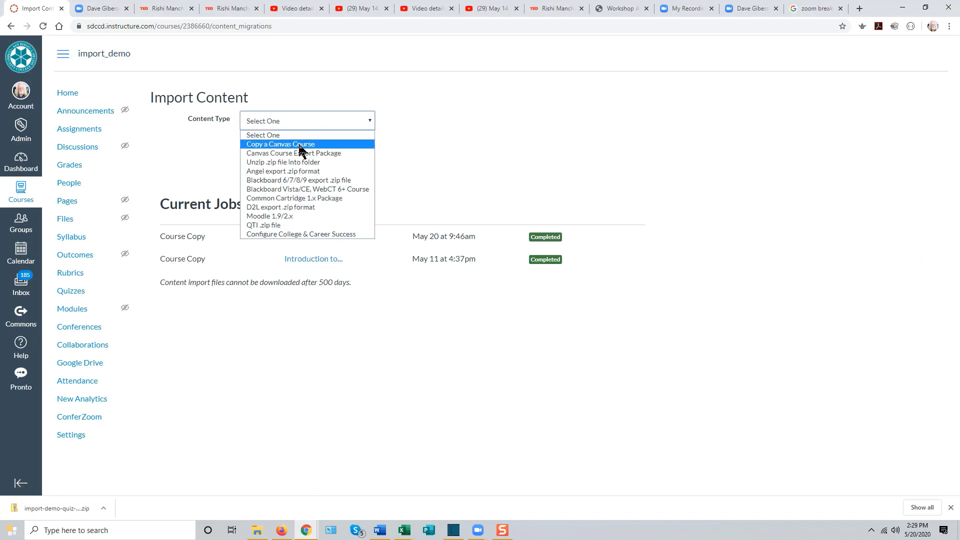
{"action": "left_click", "coordinate": [285, 226]}
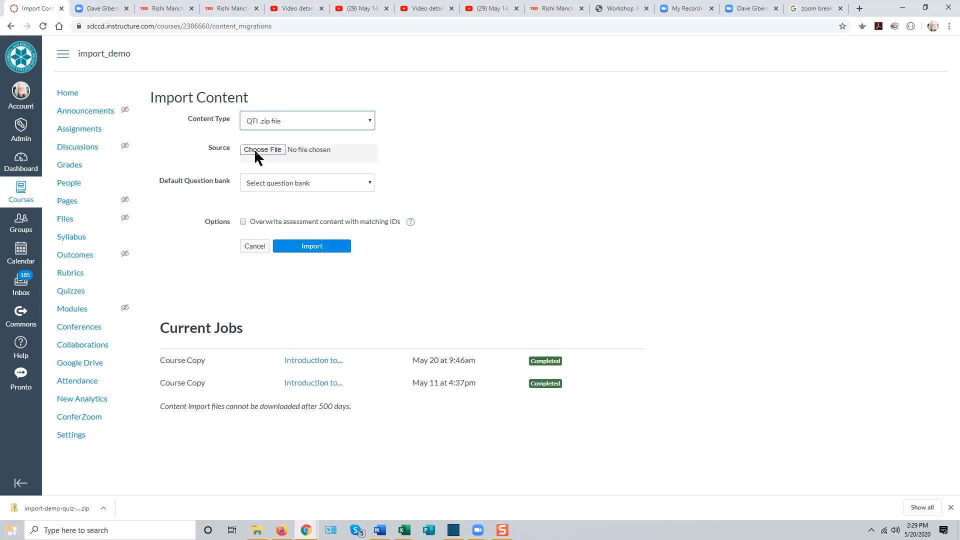
Step: Choose import-demo-quiz-export.zip from the canvas_quiz_exports folder in Downloads as the source and run the import
{"action": "left_click", "coordinate": [257, 150]}
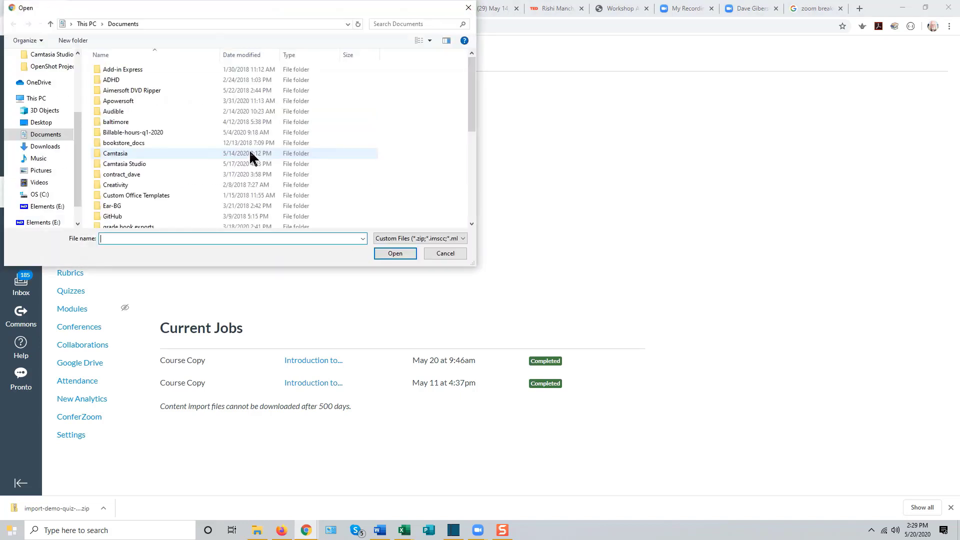
{"action": "left_click", "coordinate": [49, 146]}
{"action": "double_click", "coordinate": [139, 84]}
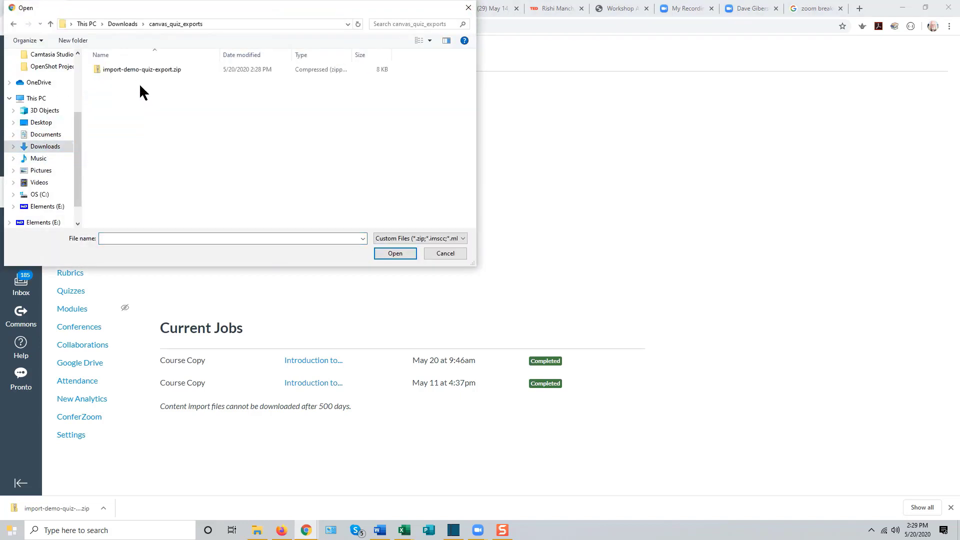
{"action": "left_click", "coordinate": [155, 68]}
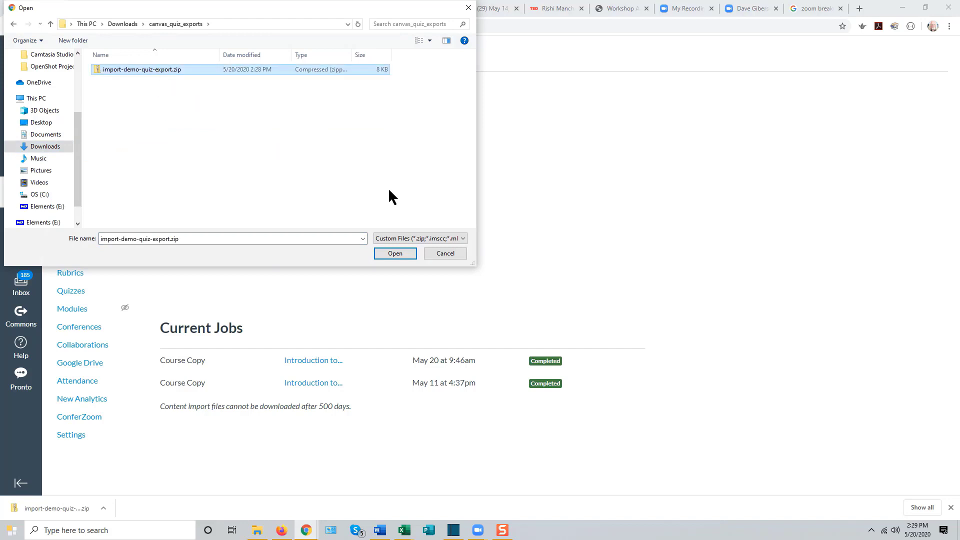
{"action": "left_click", "coordinate": [395, 252]}
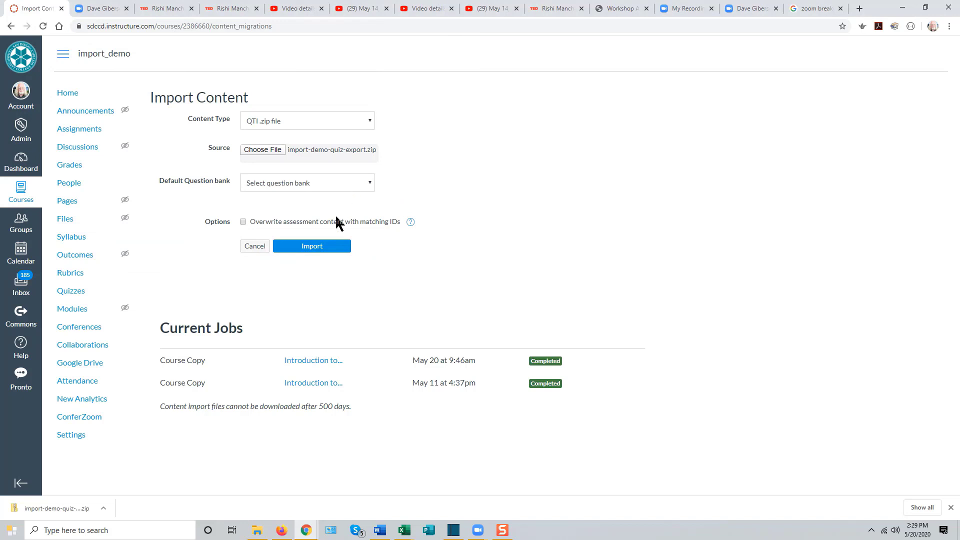
{"action": "left_click", "coordinate": [317, 252]}
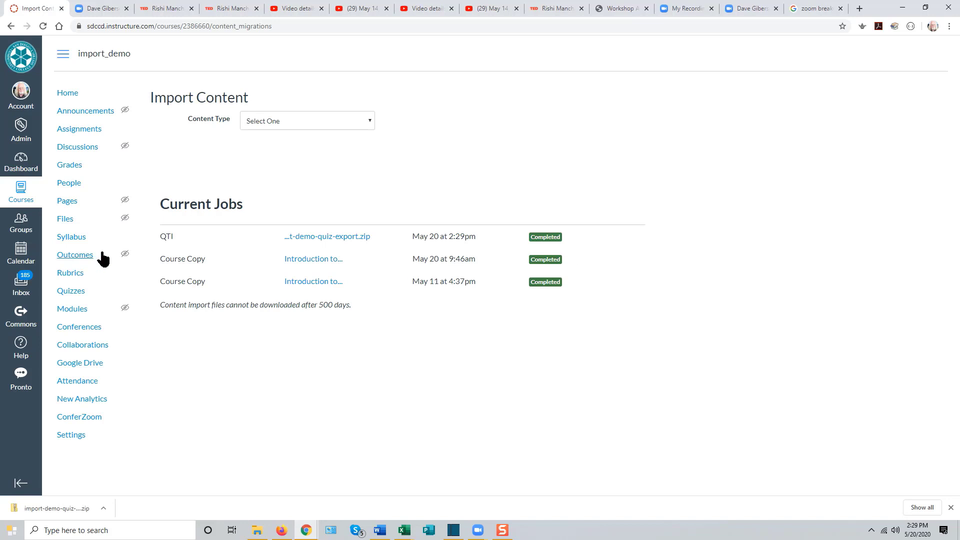
Step: Check the course's quizzes after the import, viewing the Quiz for Camtasia (Windows and Mac) and its edit page
{"action": "left_click", "coordinate": [75, 294]}
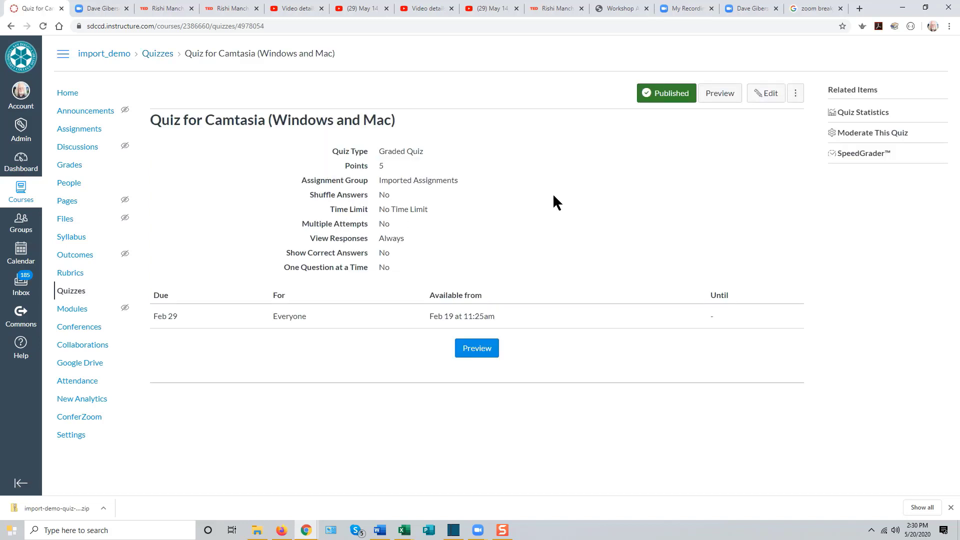
{"action": "left_click", "coordinate": [765, 93]}
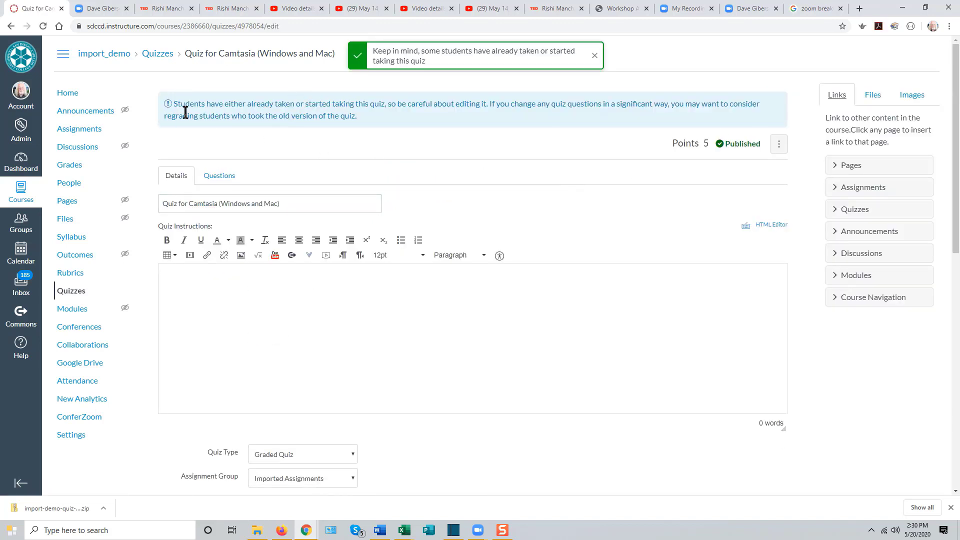
{"action": "left_click", "coordinate": [74, 294]}
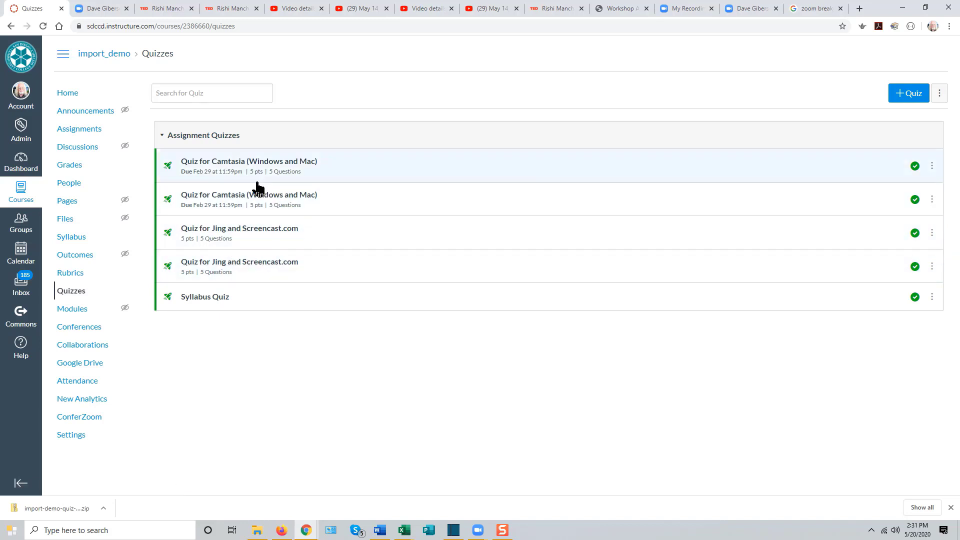
Step: Delete the second copies of the Quiz for Camtasia (Windows and Mac) and the Quiz for Jing and Screencast.com
{"action": "left_click", "coordinate": [931, 200]}
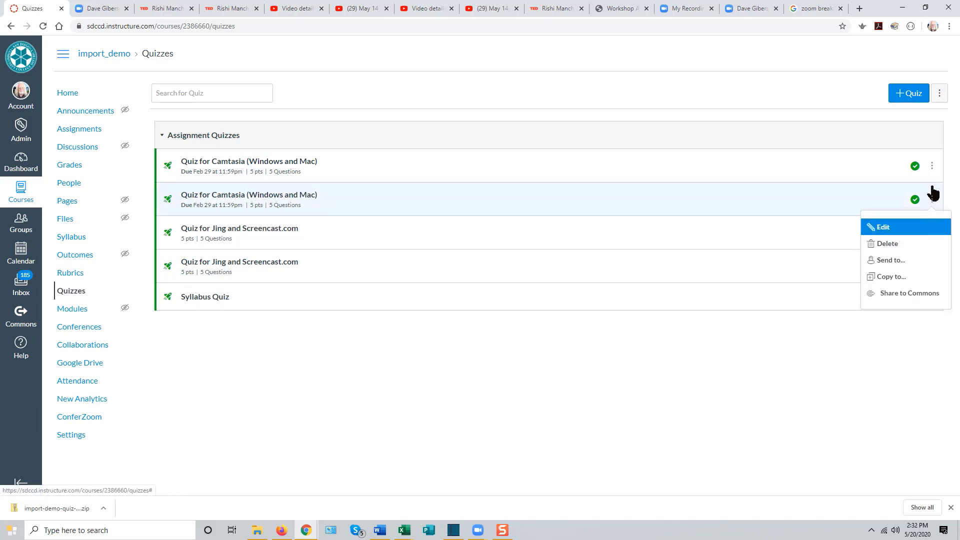
{"action": "left_click", "coordinate": [886, 245]}
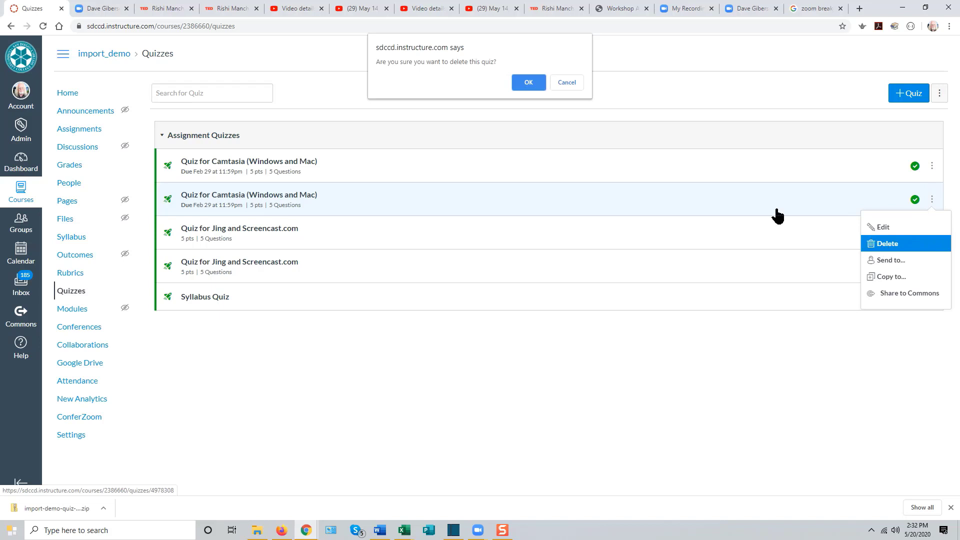
{"action": "left_click", "coordinate": [529, 84]}
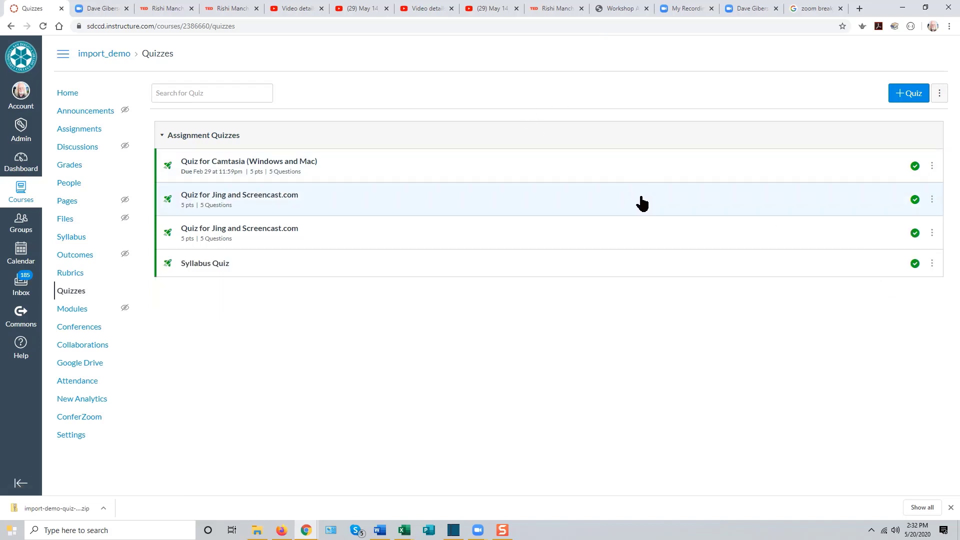
{"action": "left_click", "coordinate": [933, 234]}
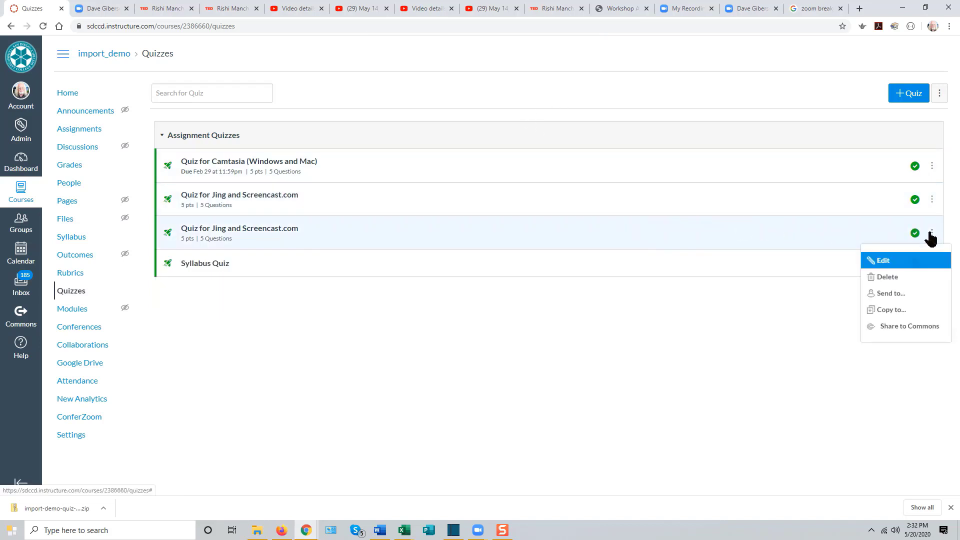
{"action": "left_click", "coordinate": [895, 284]}
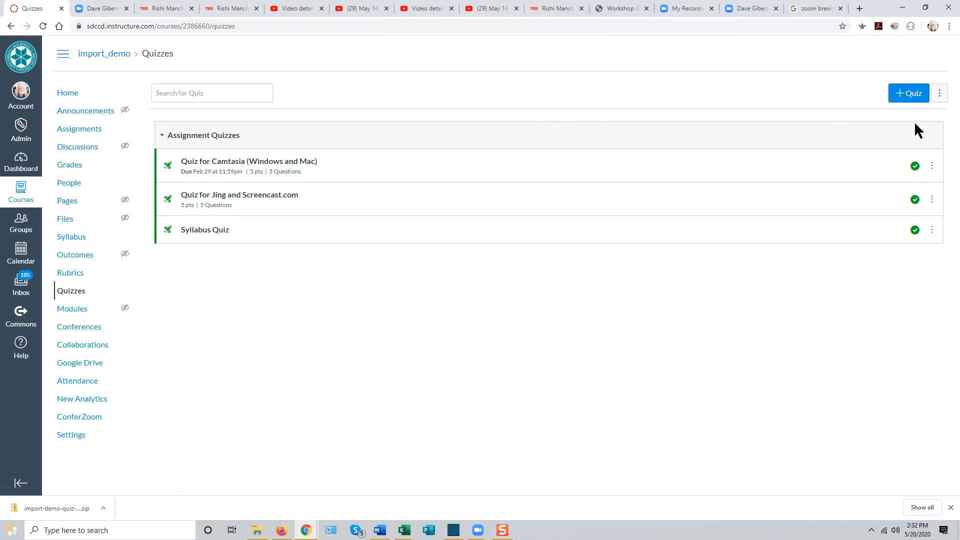
Step: Open the course question banks and review the questions in the Quiz for Camtasia (Windows and Mac) bank
{"action": "left_click", "coordinate": [939, 95]}
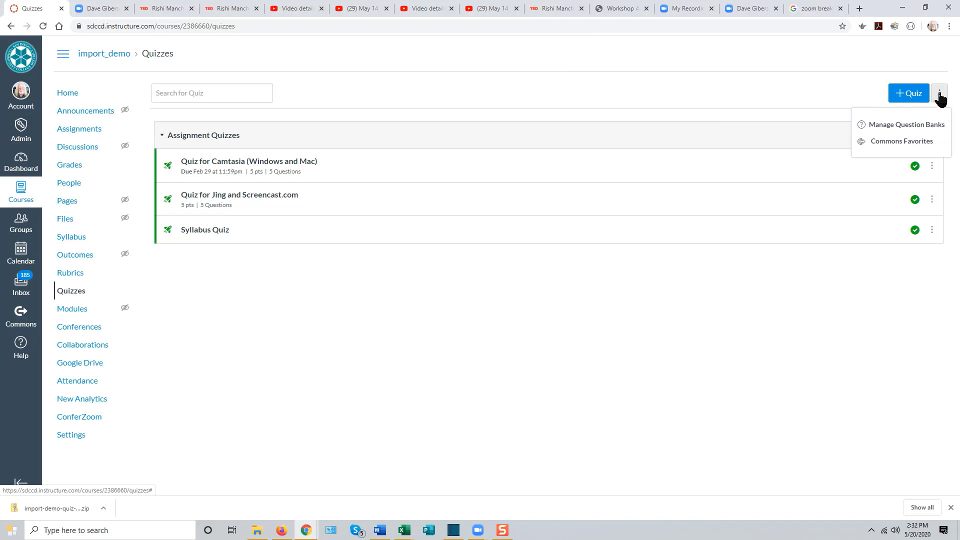
{"action": "left_click", "coordinate": [910, 128]}
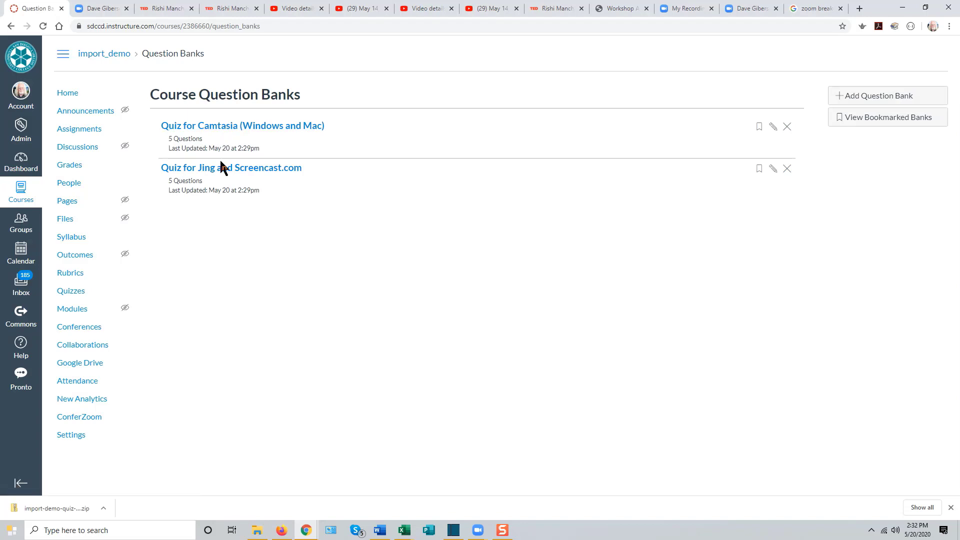
{"action": "left_click", "coordinate": [244, 131]}
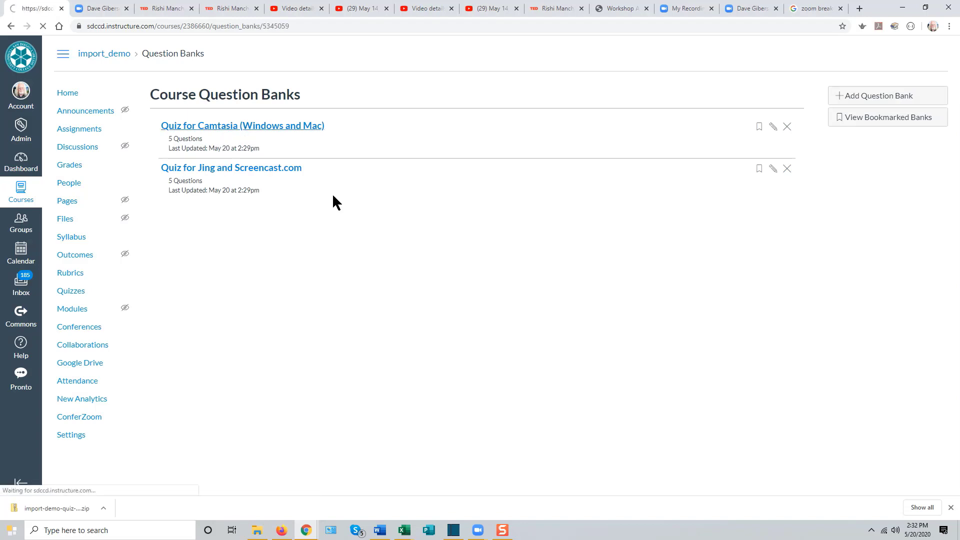
{"action": "scroll", "coordinate": [328, 228], "scroll_direction": "down", "scroll_amount": 3}
{"action": "scroll", "coordinate": [328, 228], "scroll_direction": "up", "scroll_amount": 3}
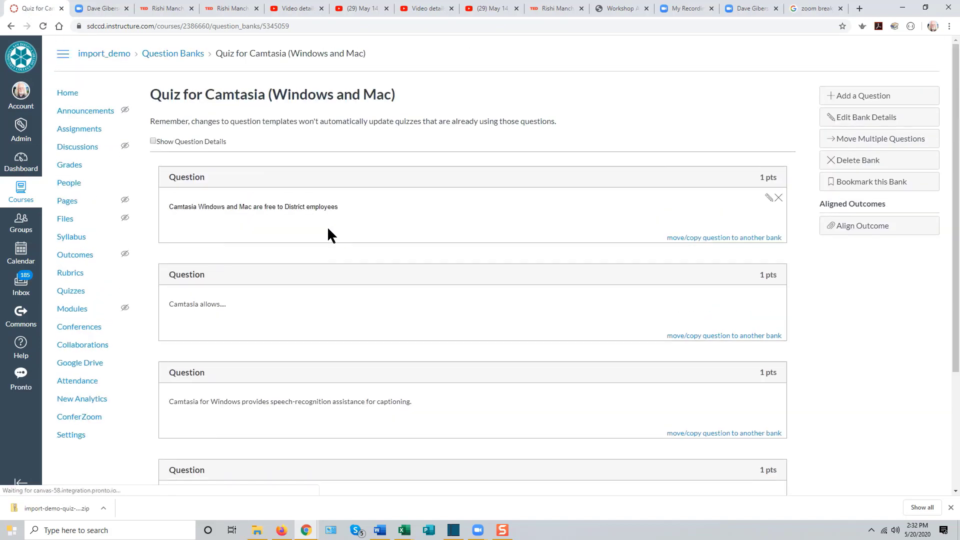